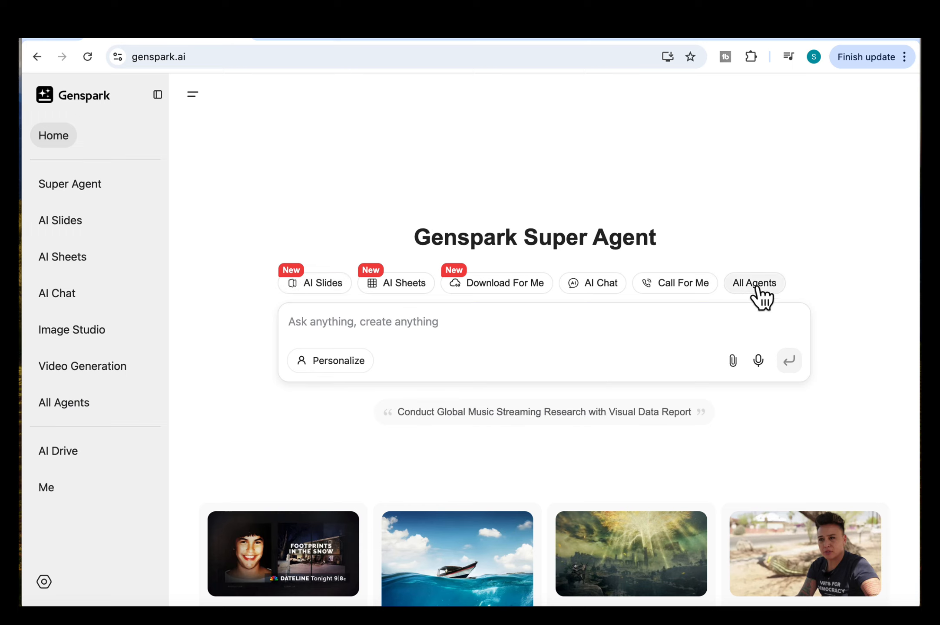
click(292, 320)
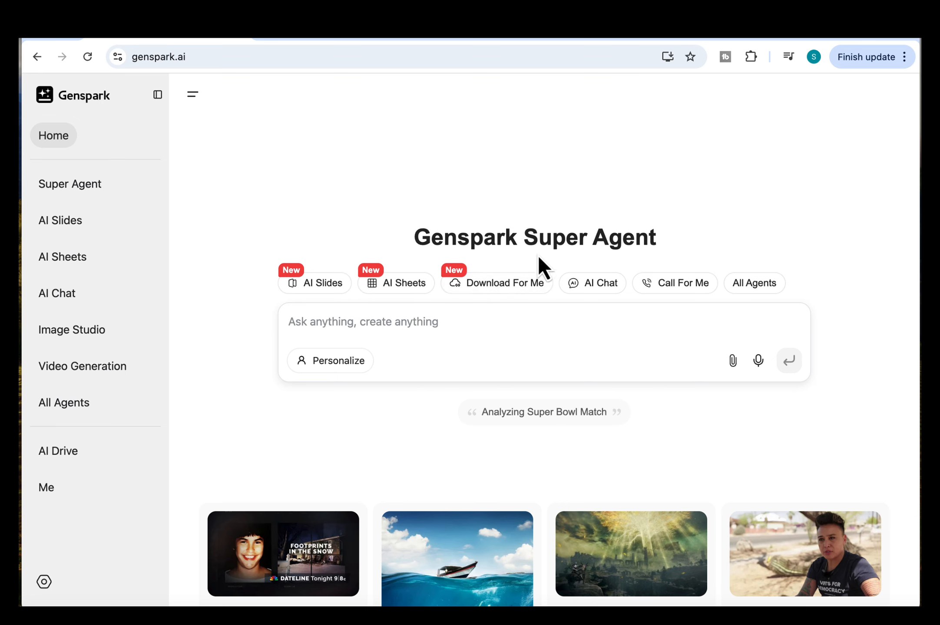
click(480, 286)
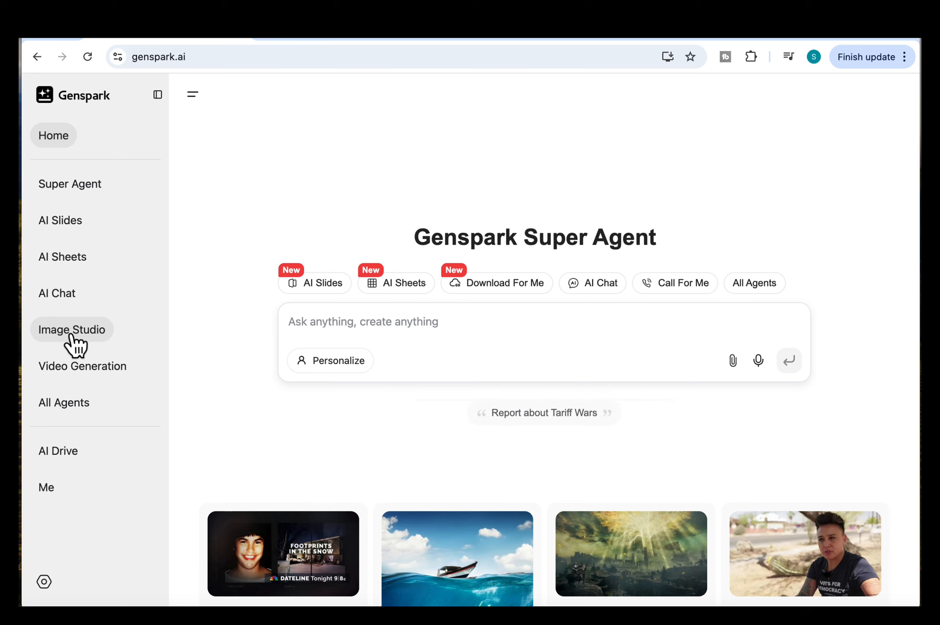
Step: Choose Recraft V3 as the image generation model in Image Studio
click(64, 403)
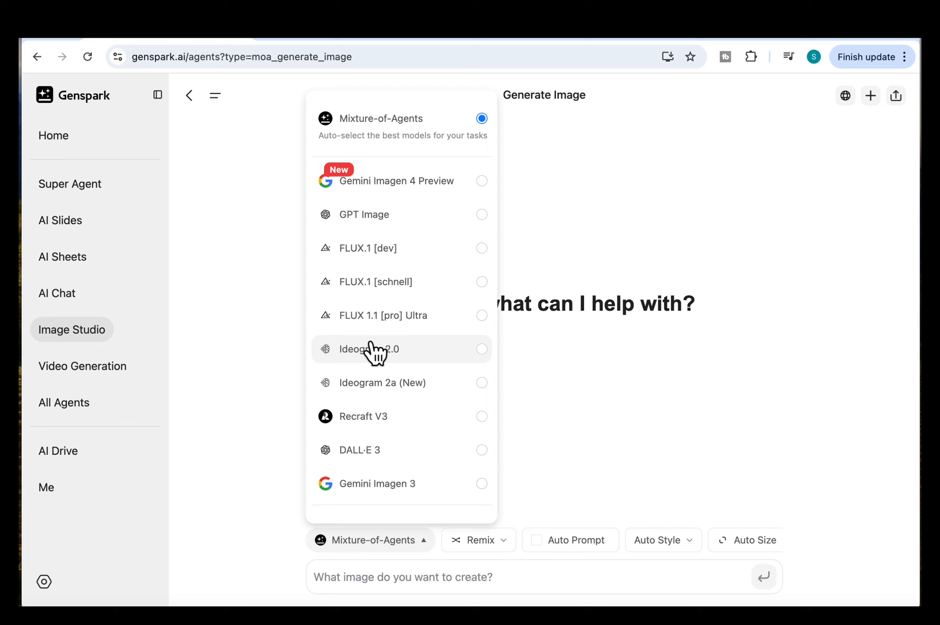
click(403, 417)
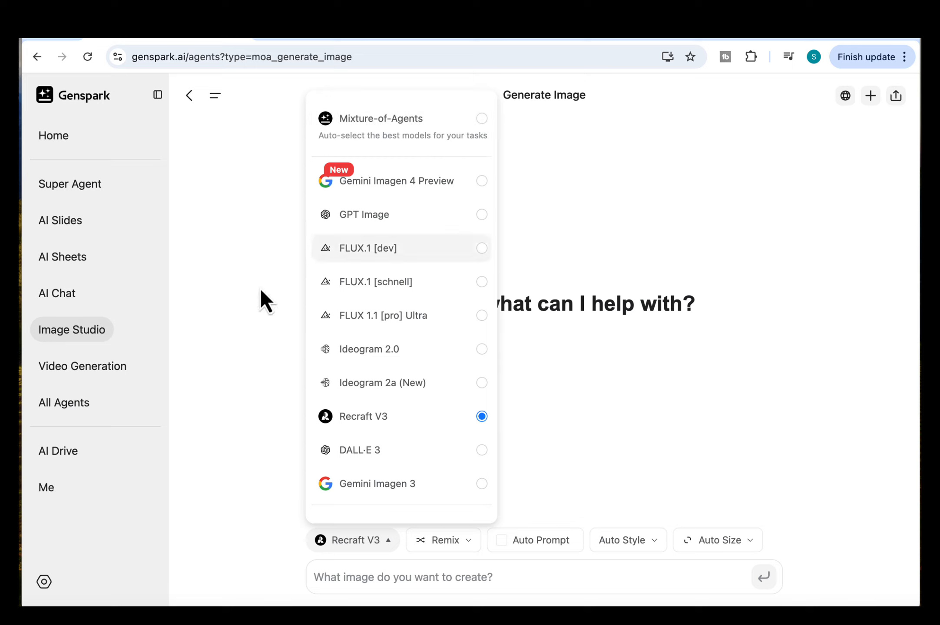
Step: Go to Video Generation and look at the available video models
click(84, 368)
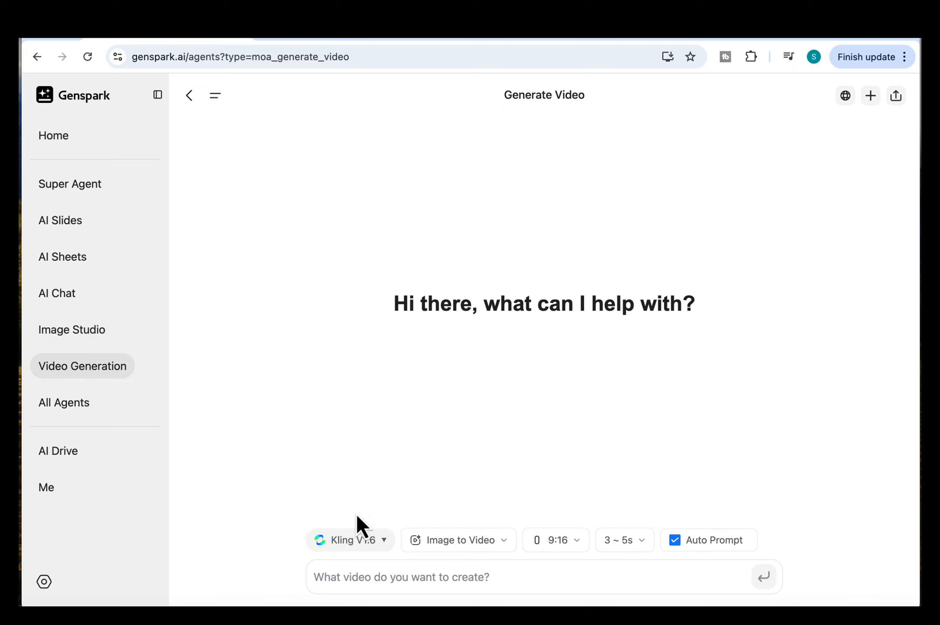
click(383, 541)
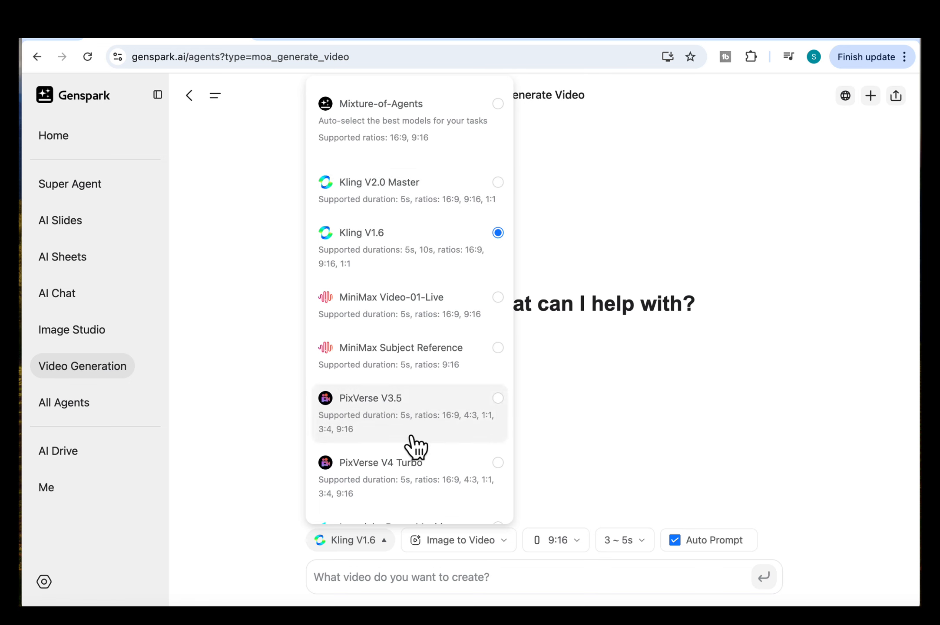
Step: Browse the complete list of advanced agents, from Genspark Super Agent down to Fact Check
click(75, 413)
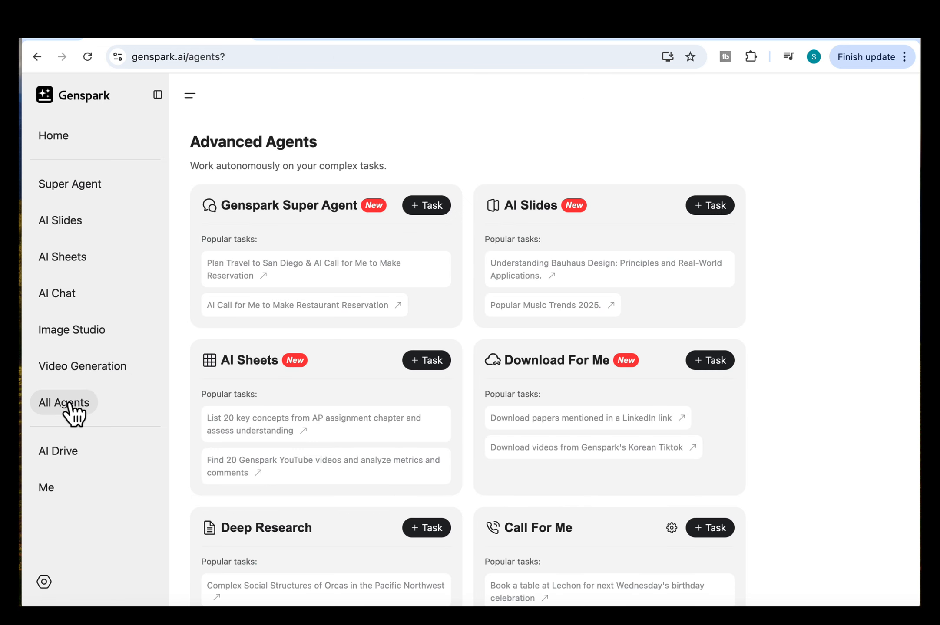
scroll(598, 294, down, 3)
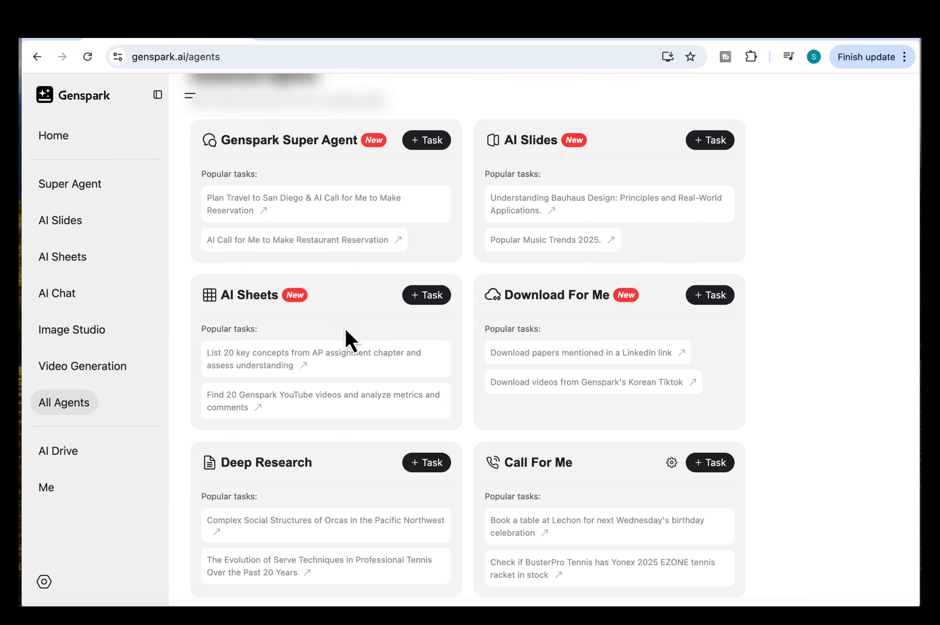
scroll(471, 422, down, 5)
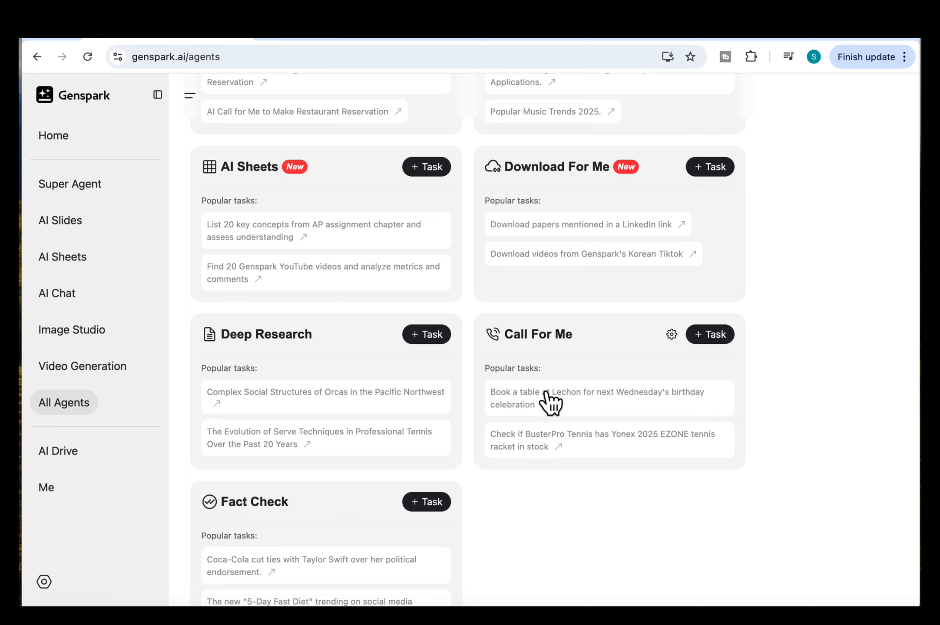
scroll(414, 434, down, 2)
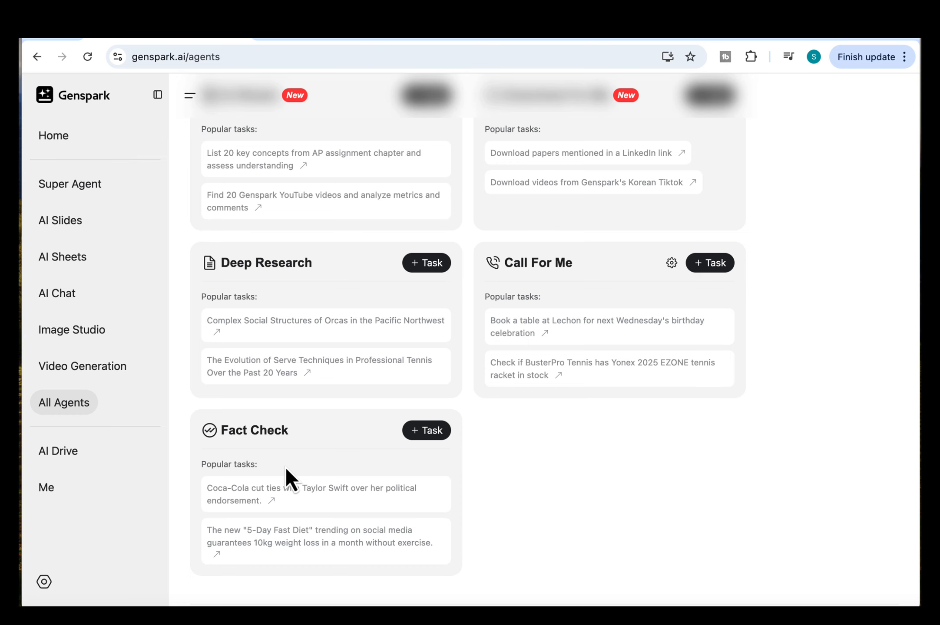
scroll(421, 409, up, 6)
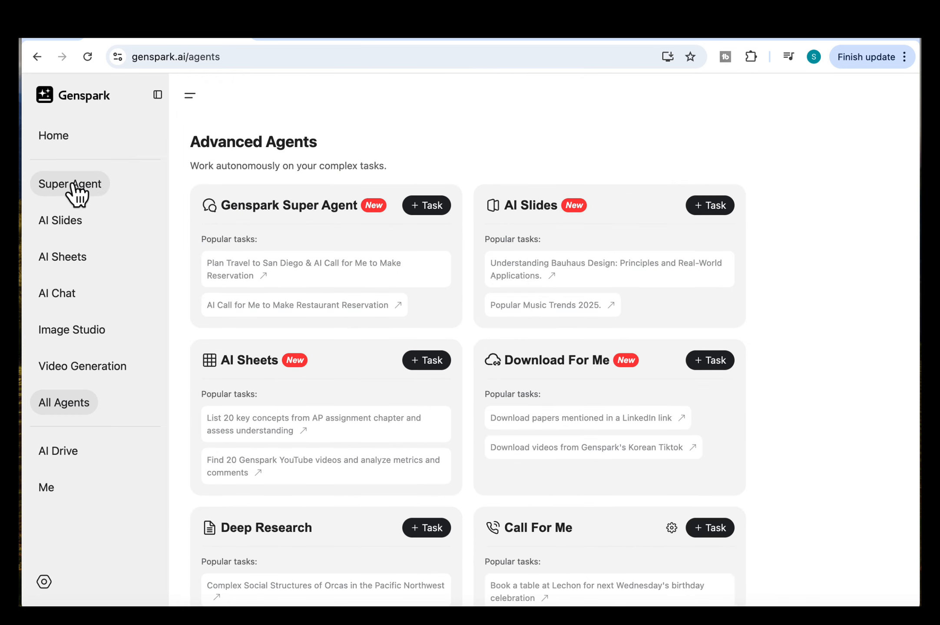
Step: Review the fields of the personalization form from the home page, then close it without saving
click(59, 138)
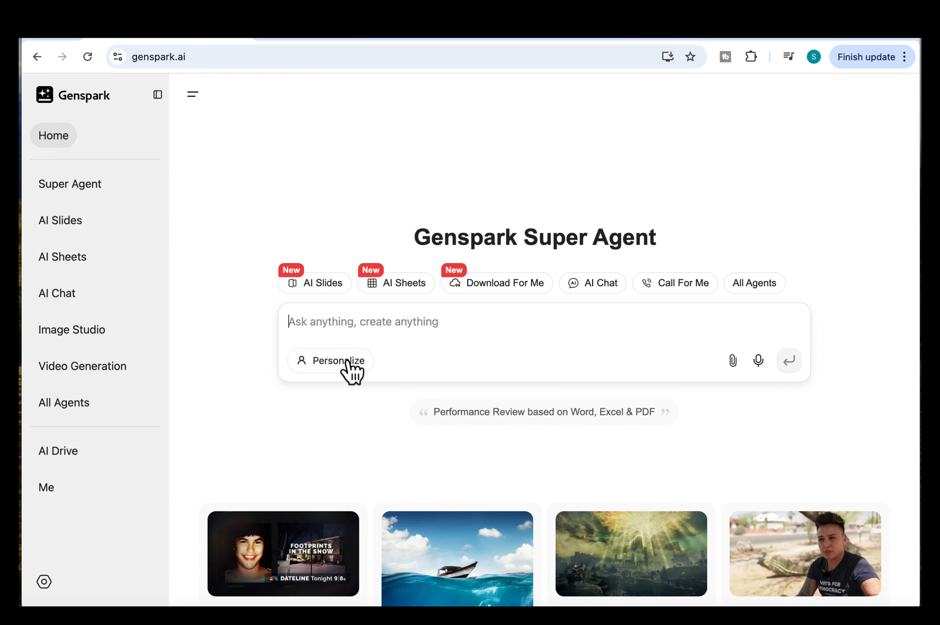
click(348, 363)
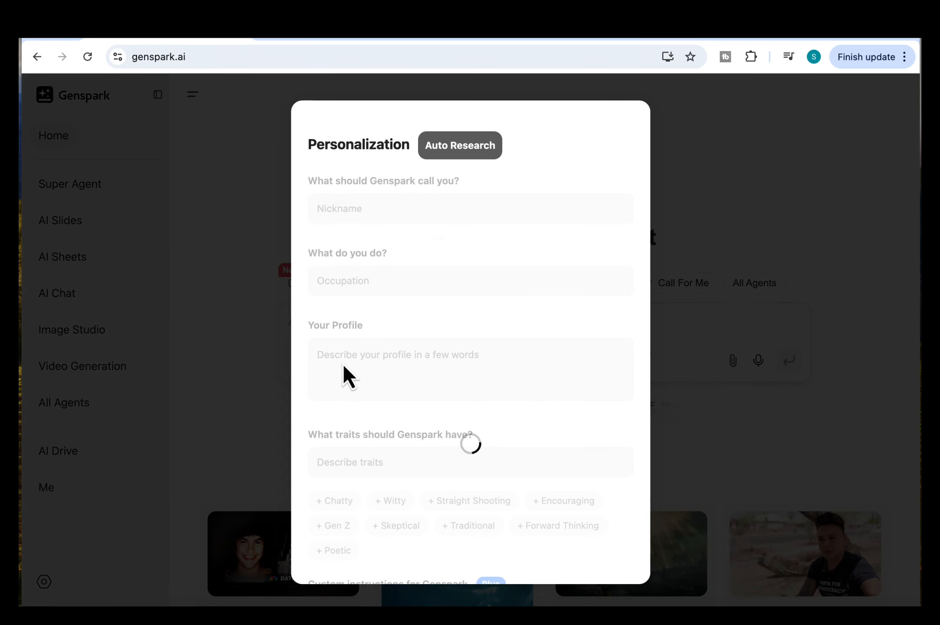
scroll(381, 306, down, 1)
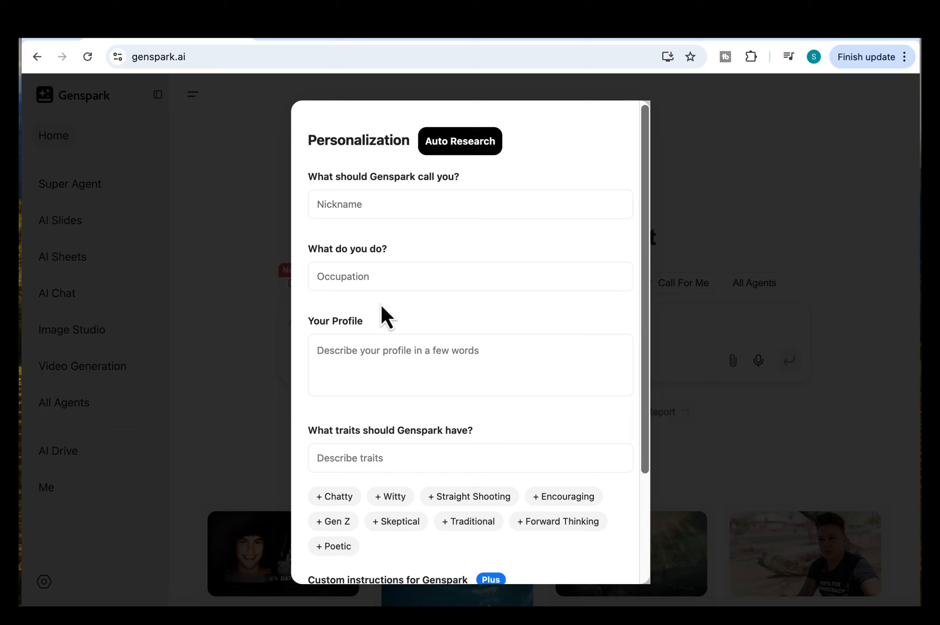
scroll(382, 306, down, 3)
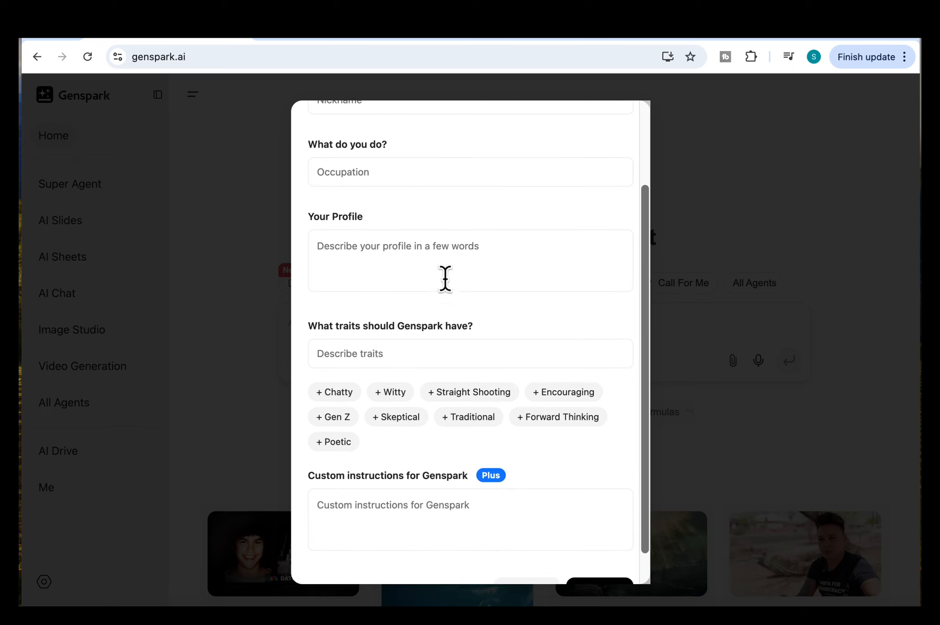
scroll(404, 401, down, 1)
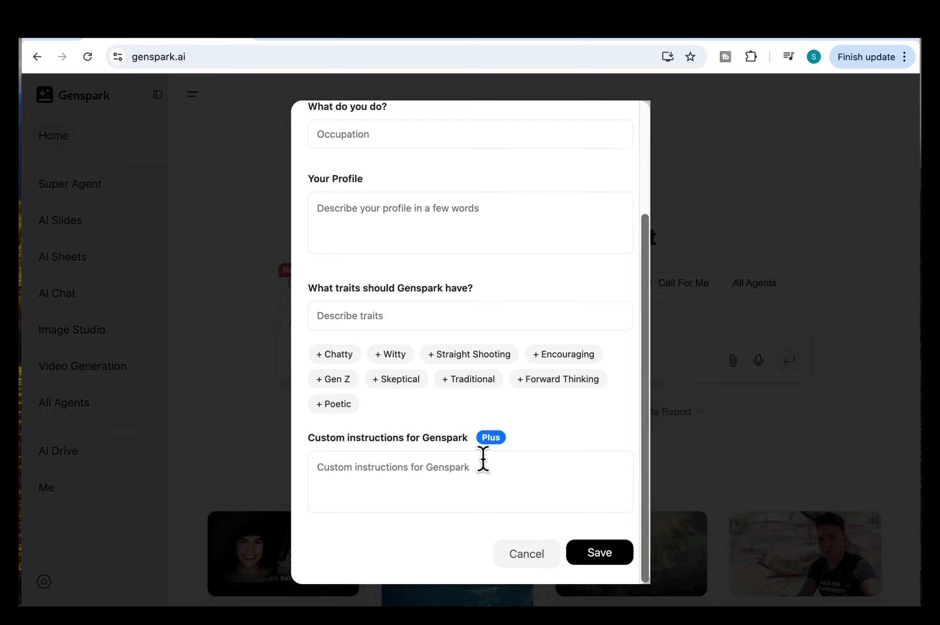
scroll(457, 311, up, 4)
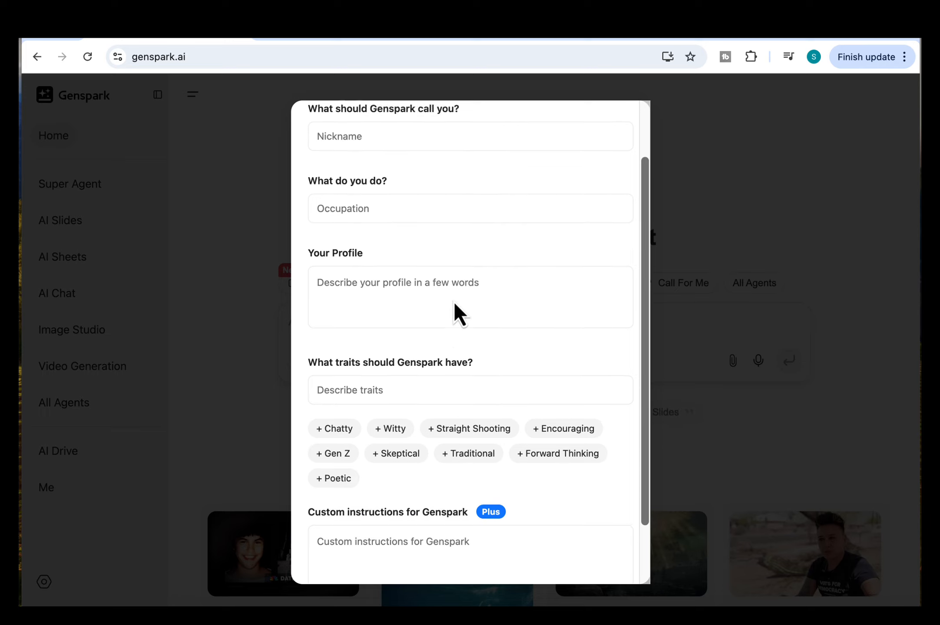
scroll(457, 200, down, 4)
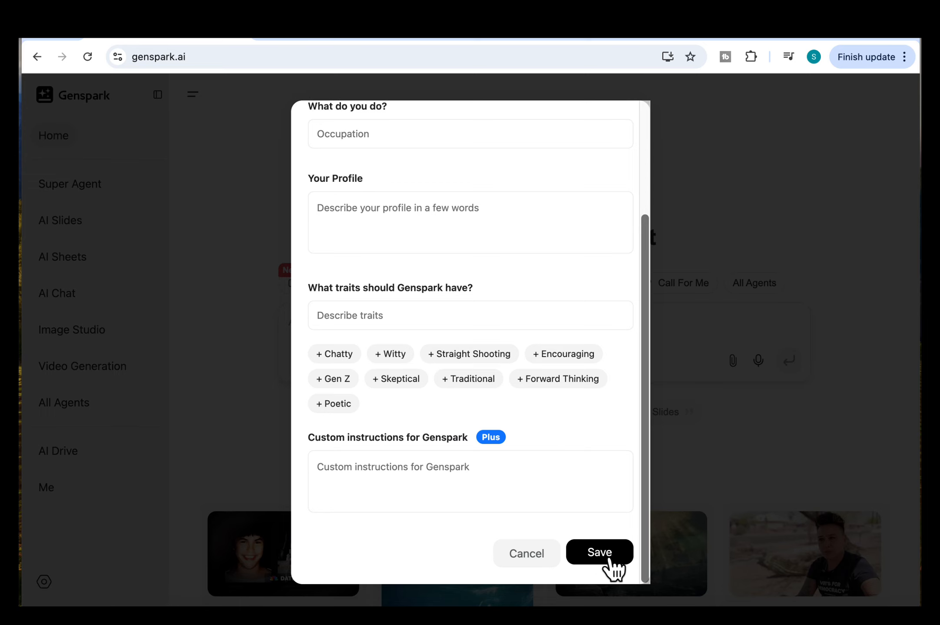
click(536, 560)
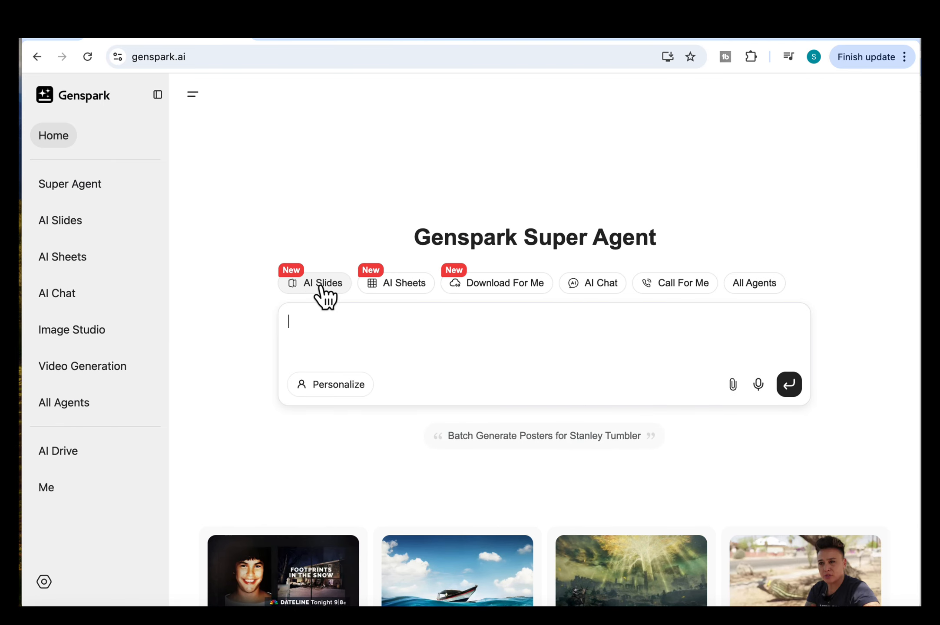
Step: Ask AI Slides for a modern, interactive deck titled "The Impact of AI on Employment" for a professional yet general audience
click(322, 288)
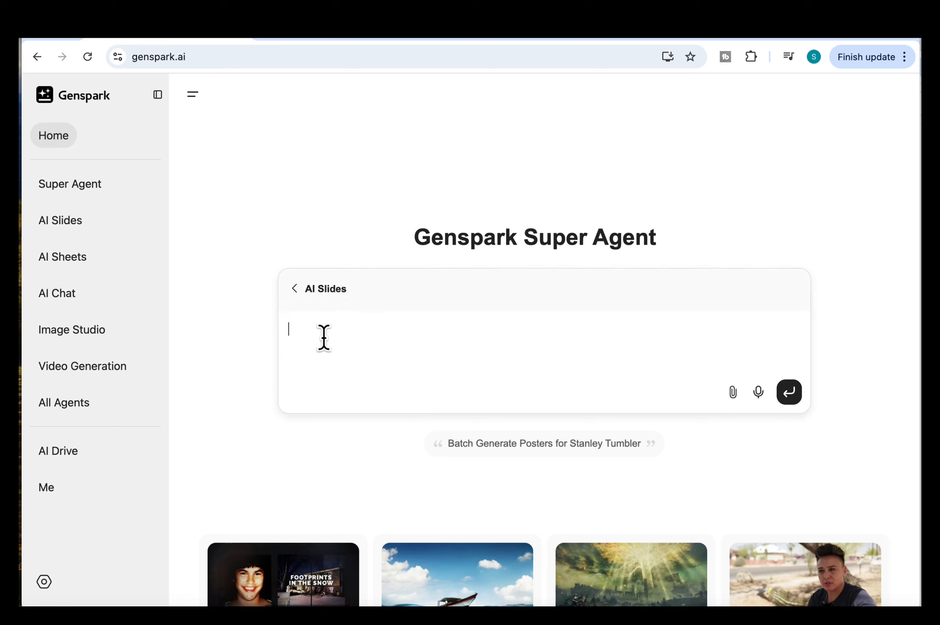
text(Create a visually stunning, interactive slide deck titled "The Impact of AI on Employment". The presentation should: Be designed for a professional yet general audience (e.g. educators, business leaders, policymakers, and students). Use a clean, modern aesthetic with strong visuals, animations, and rich interactive elements.)
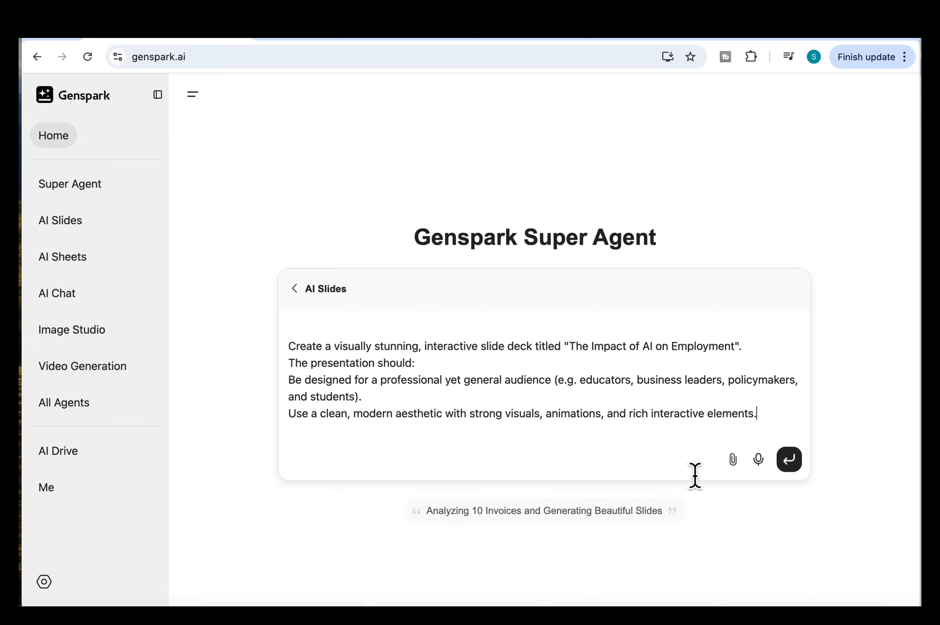
click(789, 461)
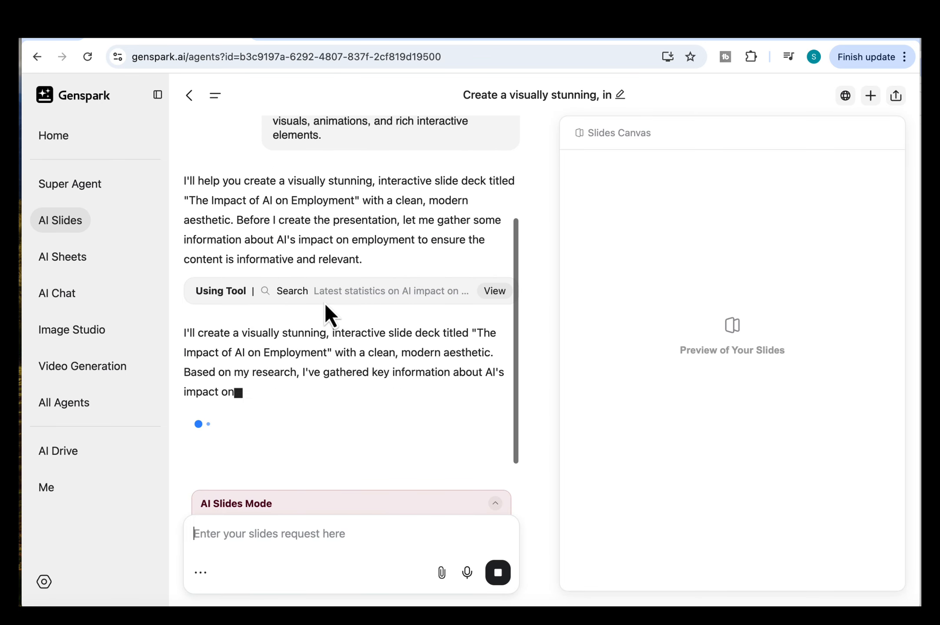
Step: Review the web sources the agent searched for the deck, including the Exploding Topics article on AI replacing jobs
scroll(300, 232, up, 2)
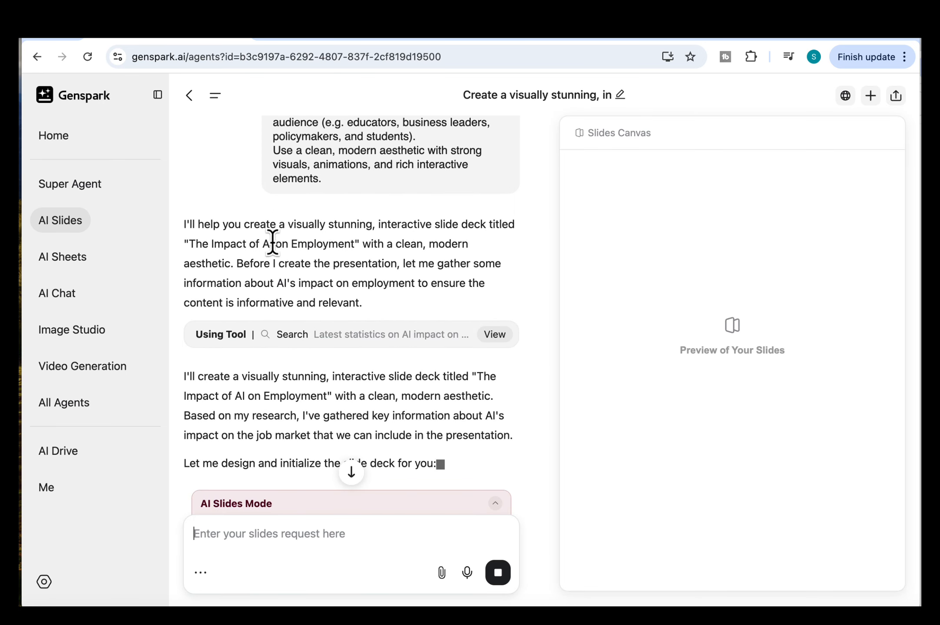
scroll(317, 245, down, 3)
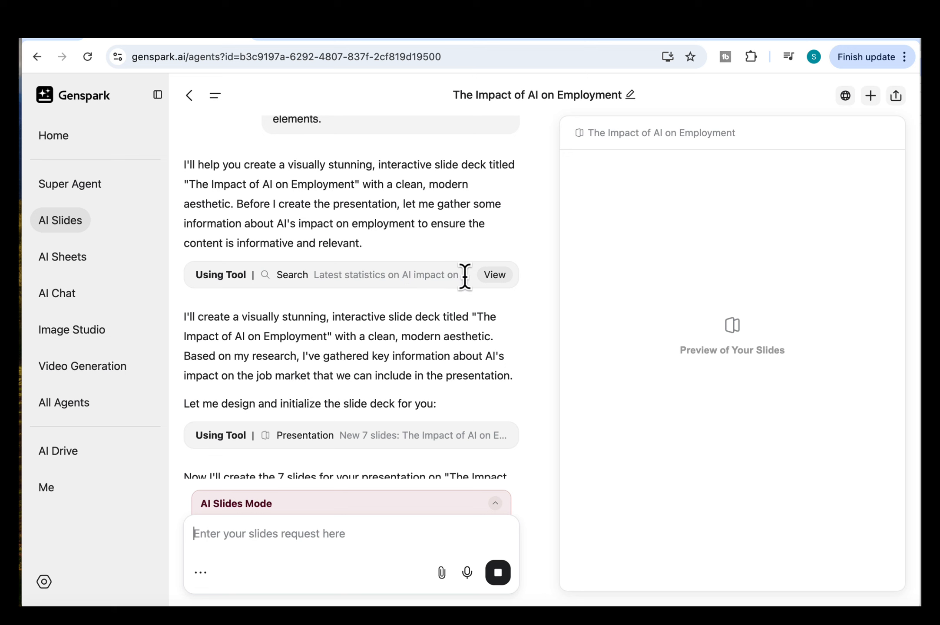
click(494, 280)
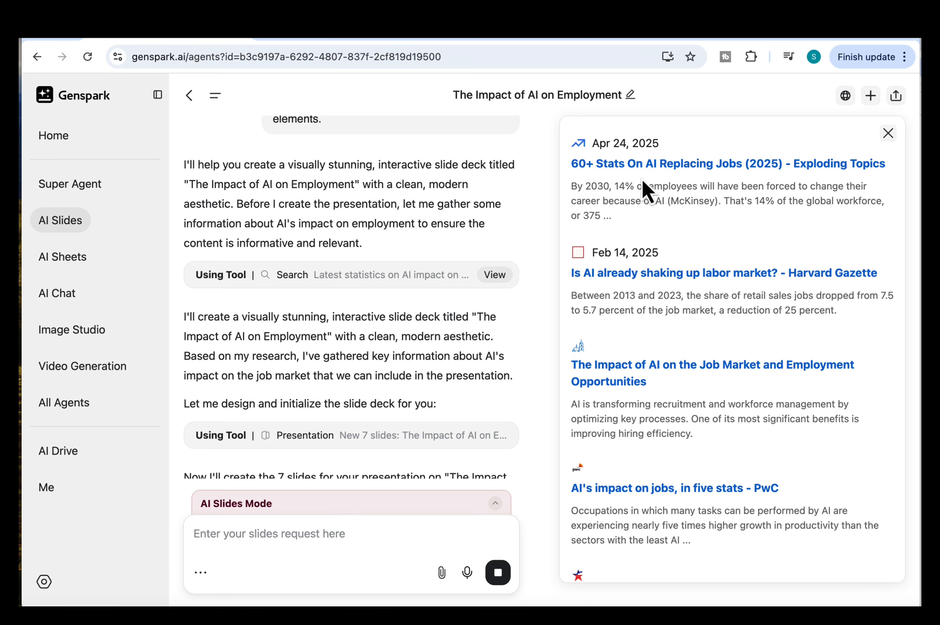
click(716, 165)
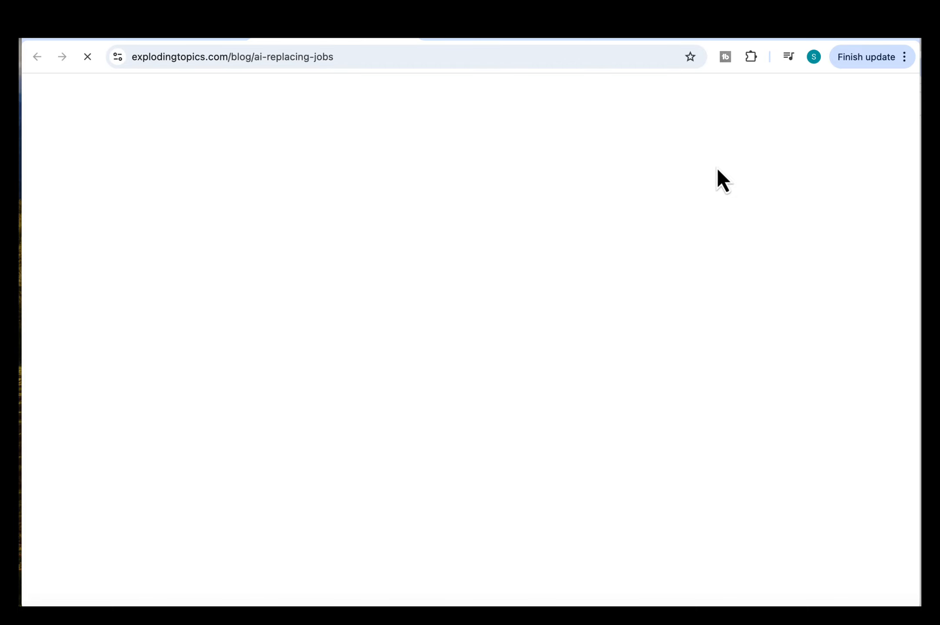
scroll(688, 271, down, 15)
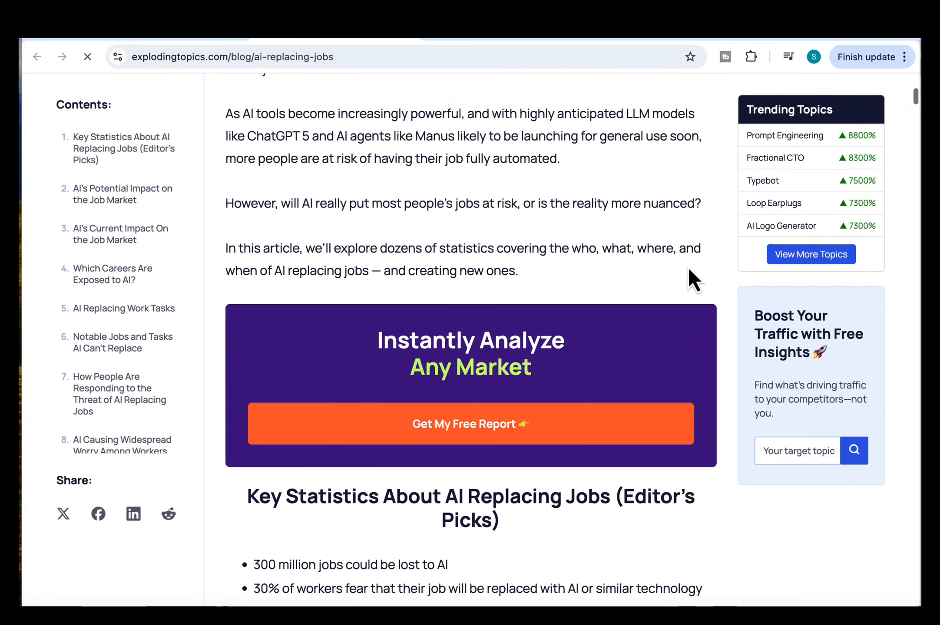
key(ctrl+w)
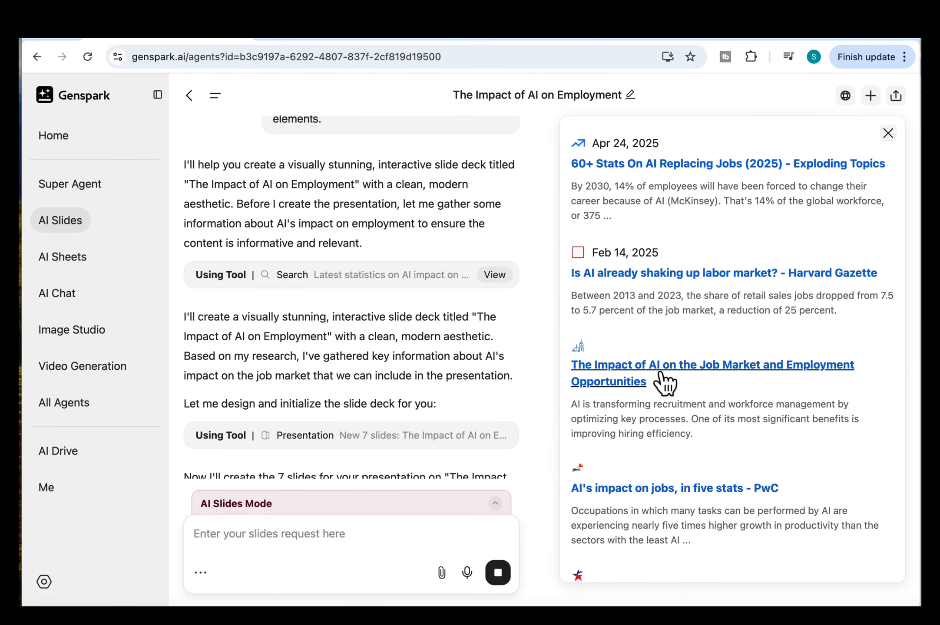
scroll(663, 384, down, 12)
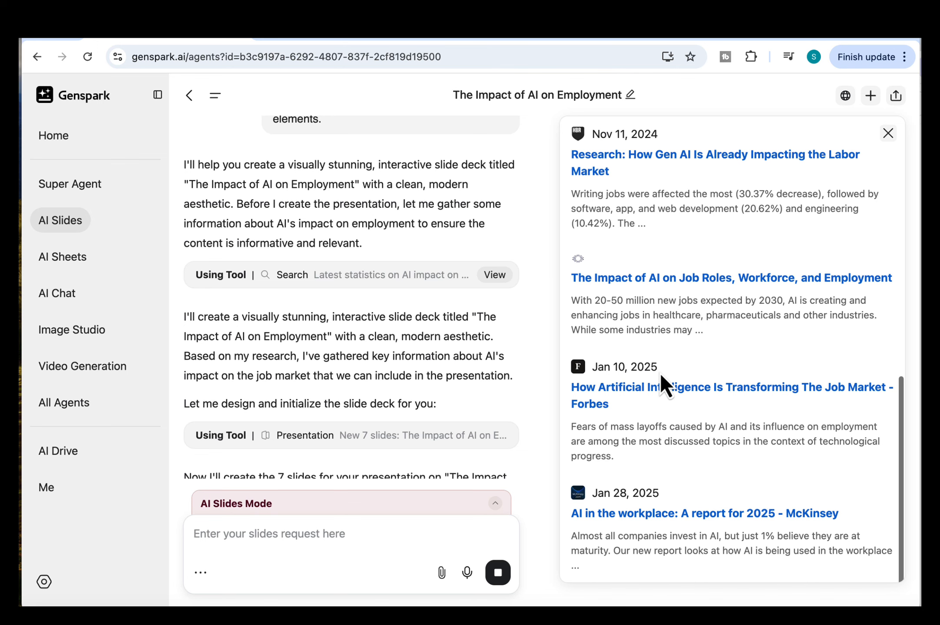
Step: Read through the agent's log of how each slide was created
scroll(298, 352, up, 4)
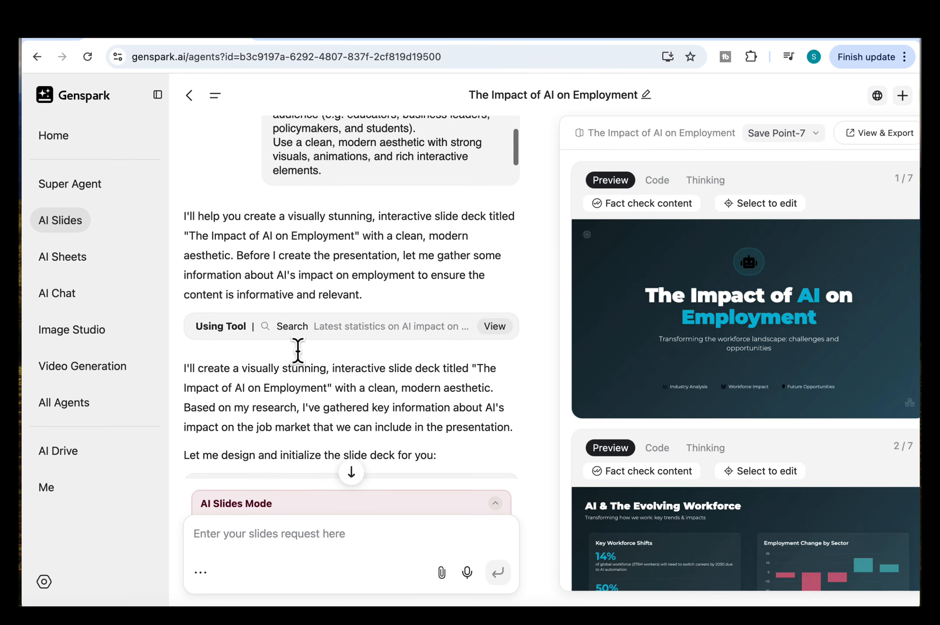
scroll(298, 353, down, 10)
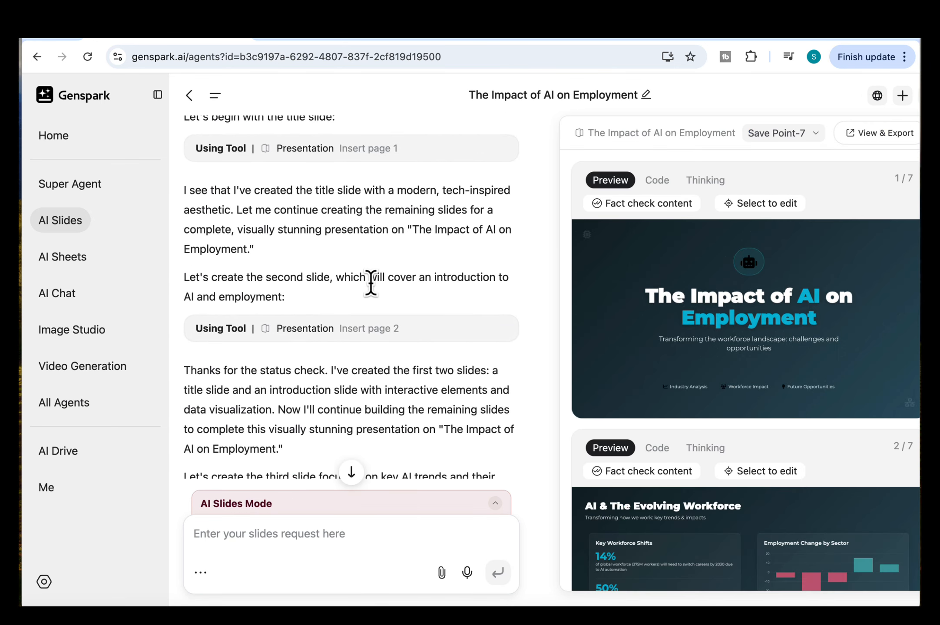
scroll(371, 284, down, 8)
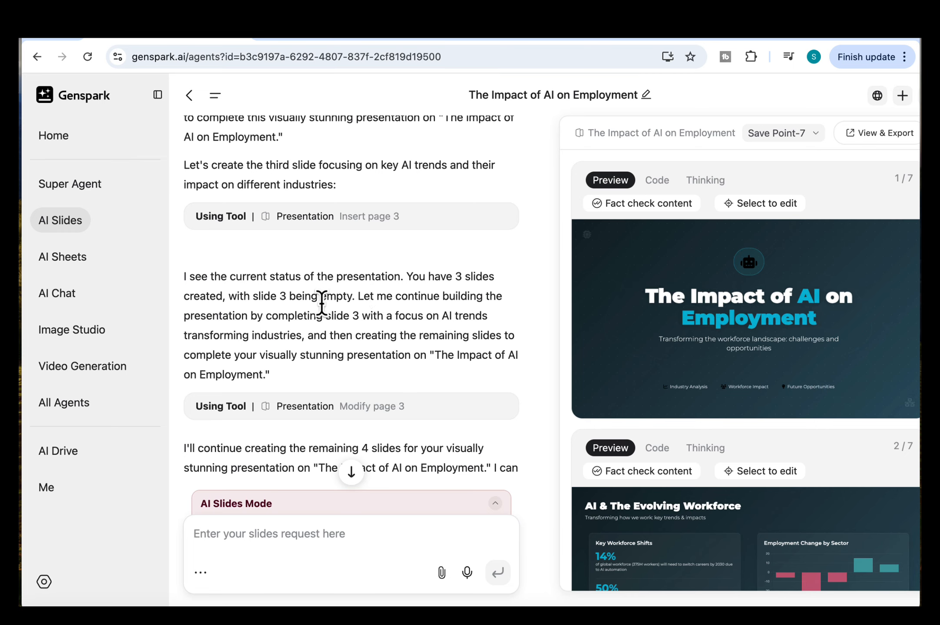
scroll(354, 350, down, 5)
Step: Open the generated deck in the full slide view and look through its pages
click(606, 221)
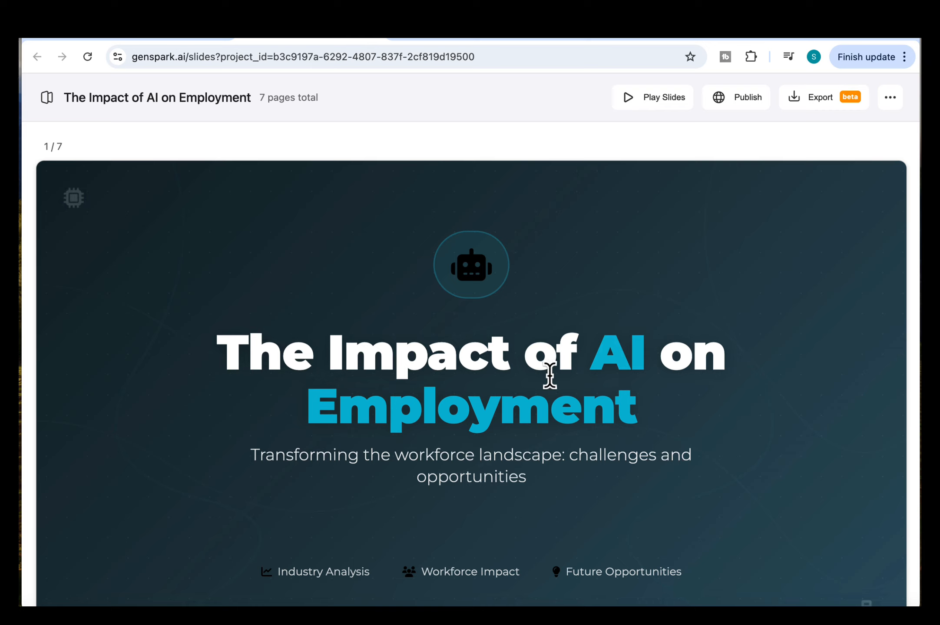
scroll(643, 500, down, 1)
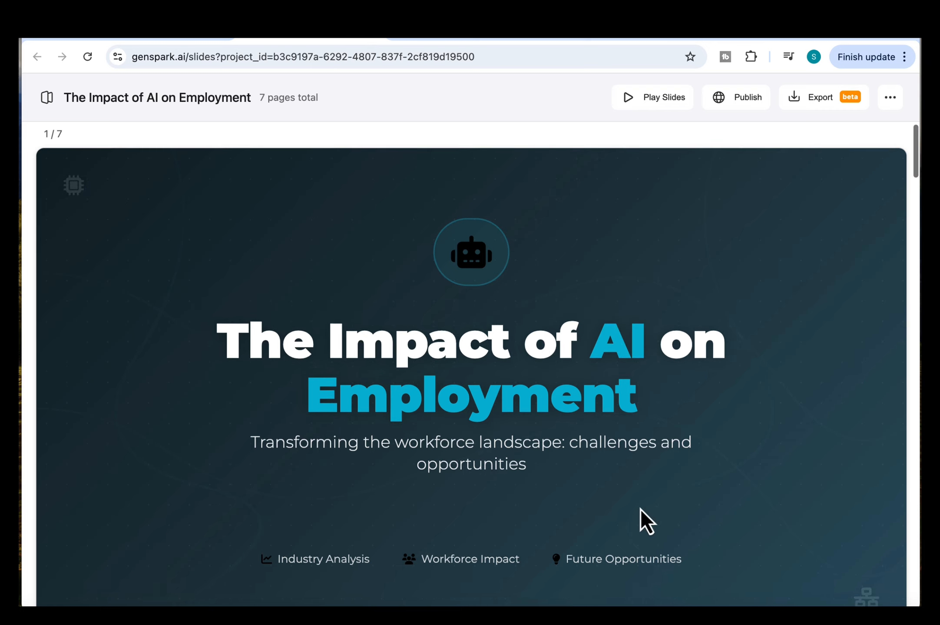